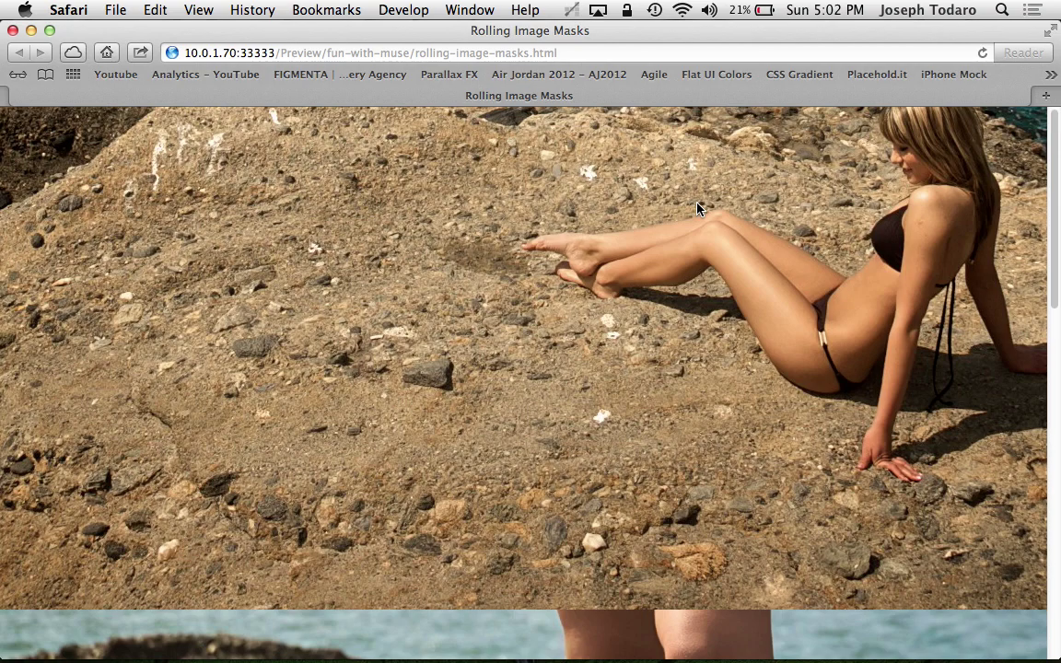
Step: Scroll the Safari preview up and down to watch each photo roll over the one above
scroll(697, 208, "down", 5)
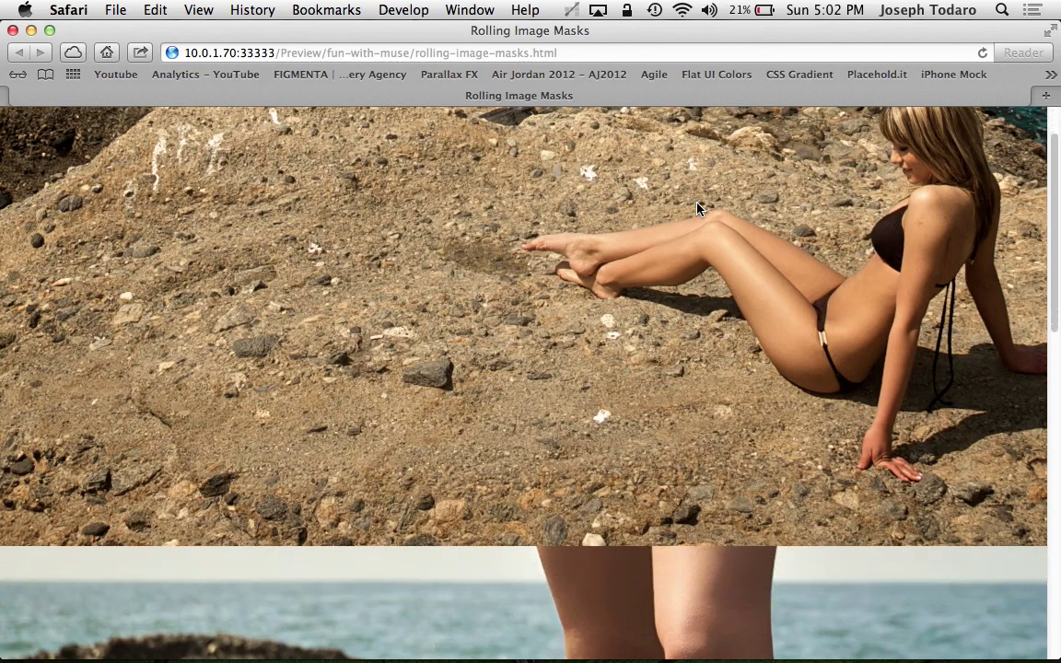
scroll(697, 208, "down", 8)
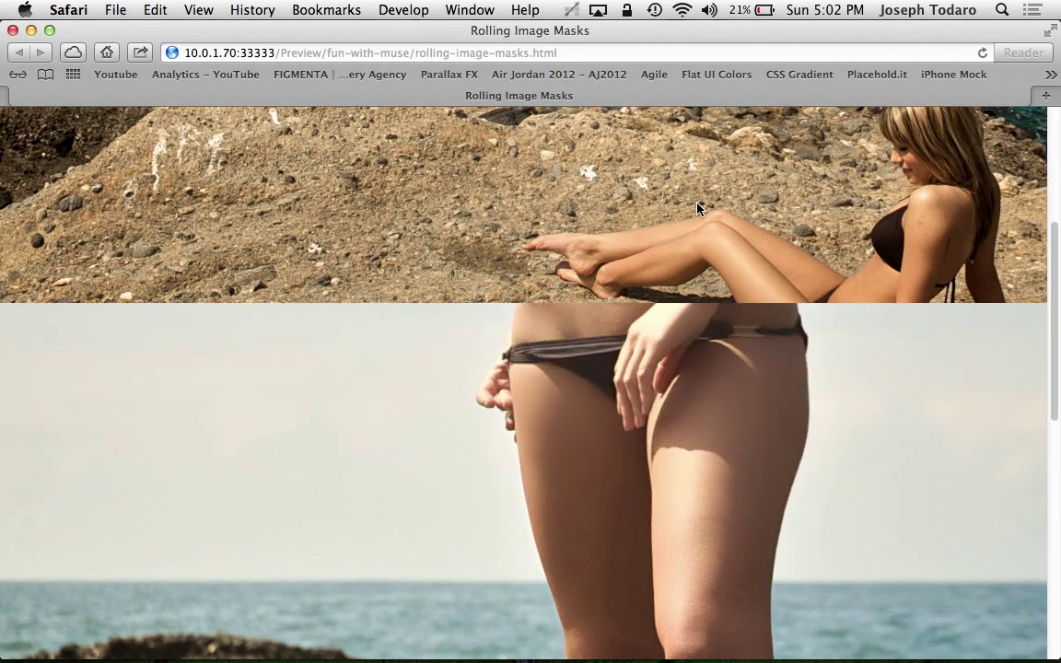
scroll(697, 208, "down", 6)
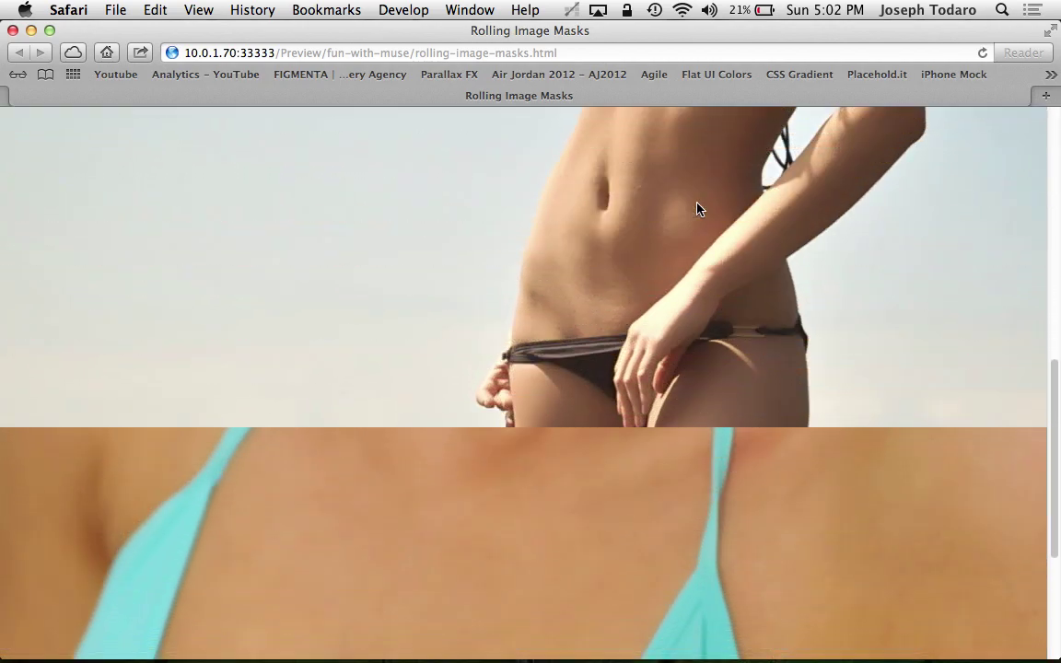
scroll(697, 208, "up", 10)
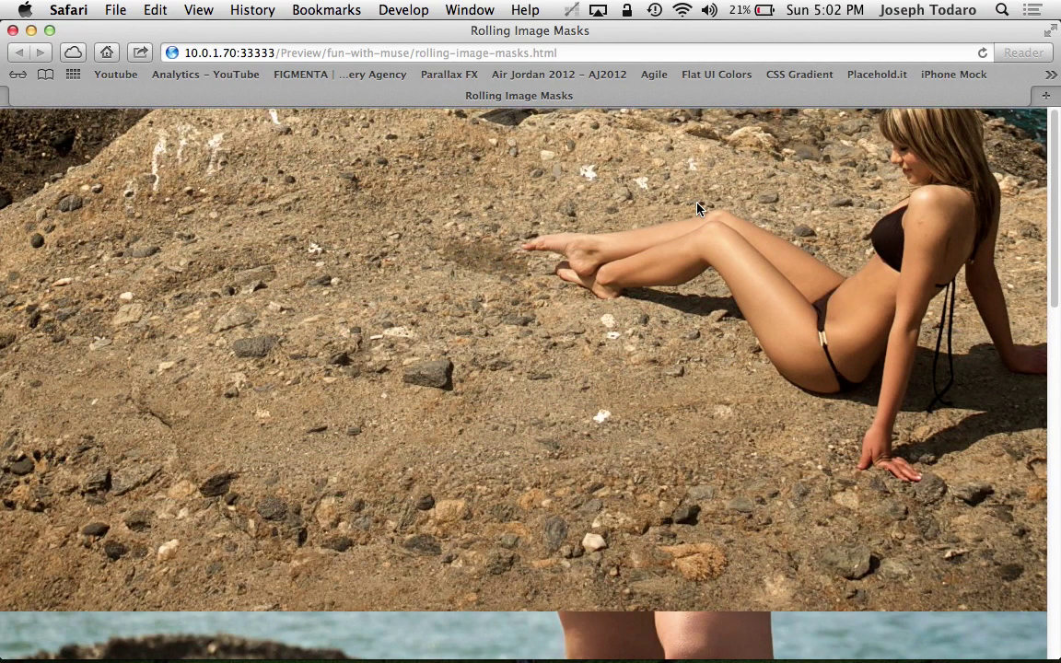
scroll(697, 208, "down", 10)
scroll(697, 208, "down", 5)
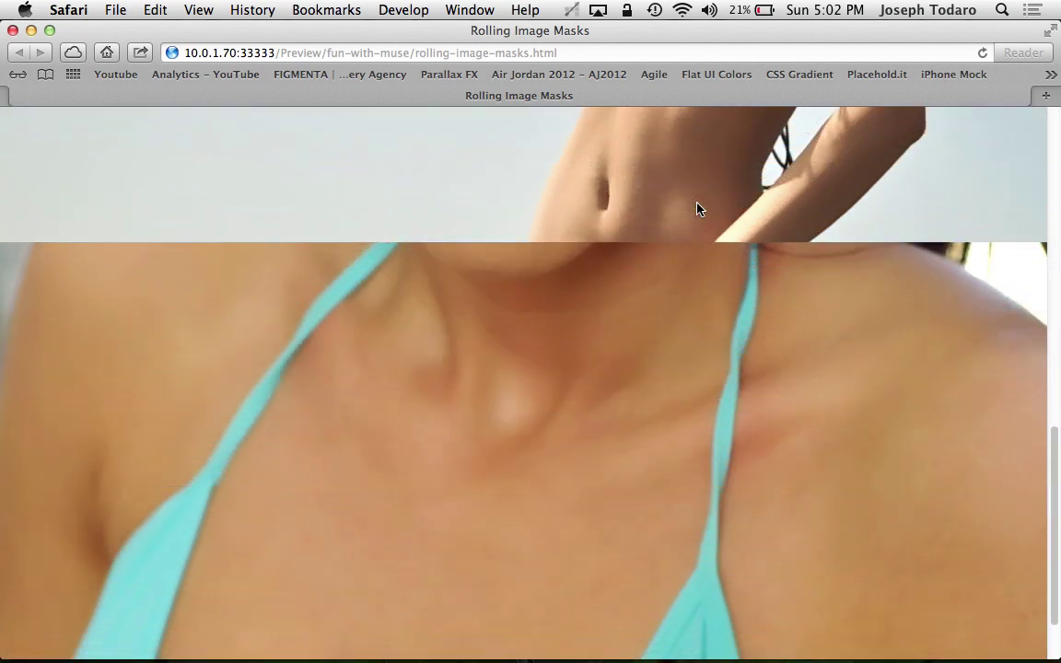
scroll(697, 208, "up", 1)
scroll(697, 208, "up", 10)
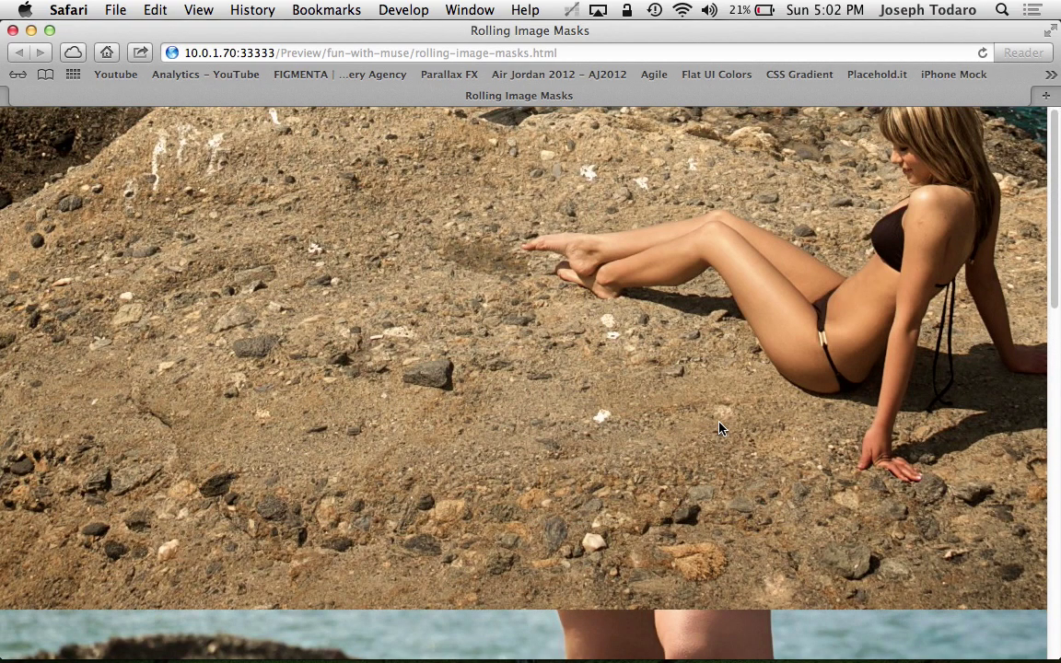
scroll(720, 427, "down", 3)
scroll(720, 427, "up", 3)
scroll(729, 416, "down", 10)
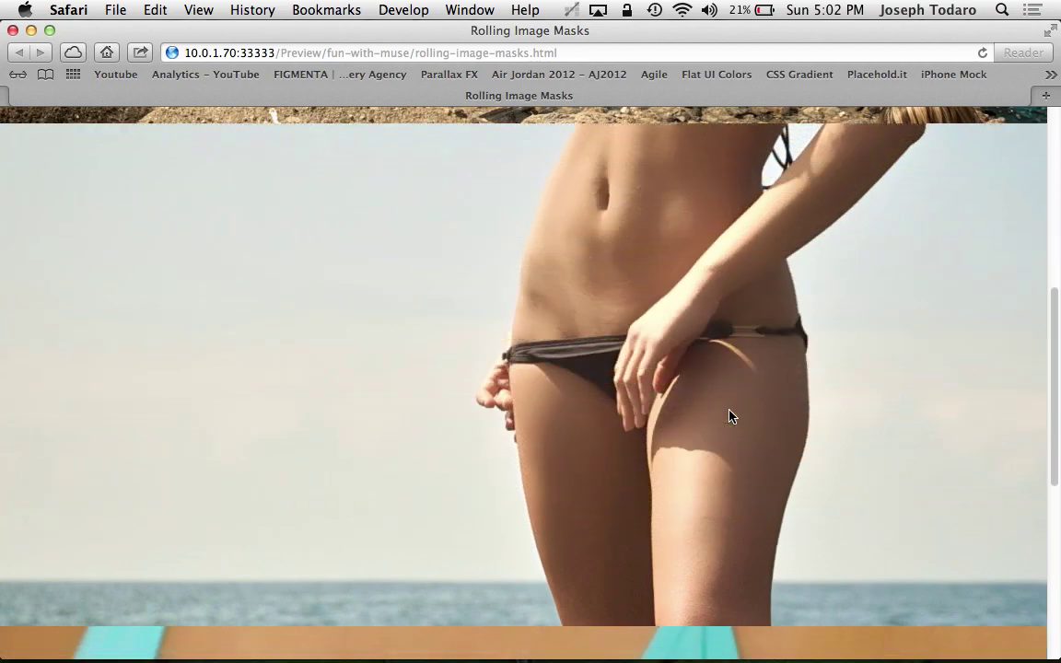
scroll(729, 416, "down", 4)
scroll(730, 416, "up", 10)
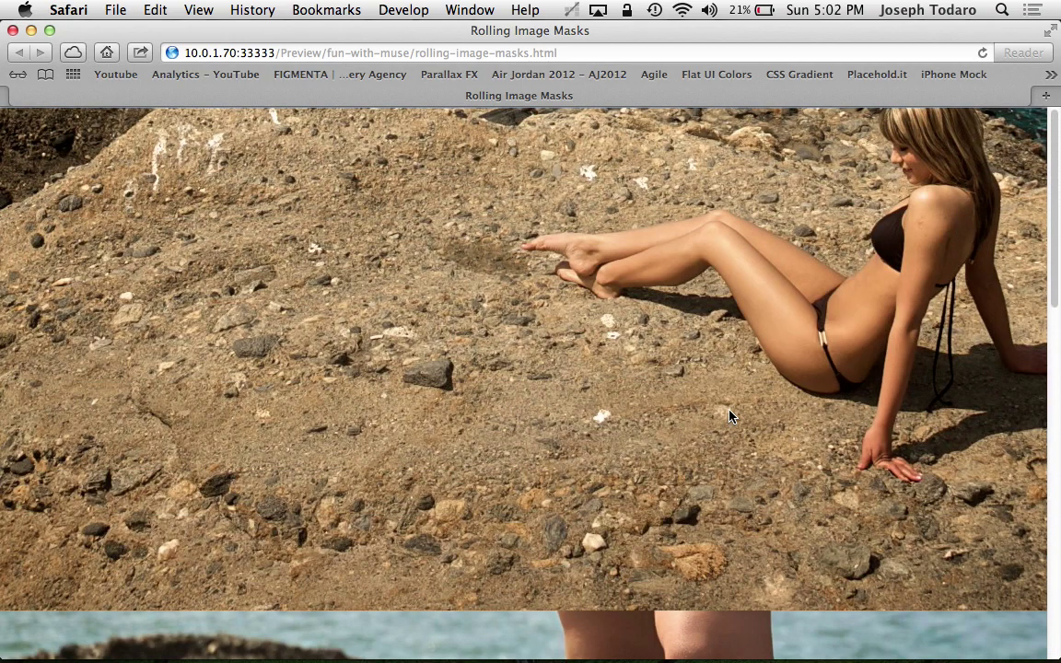
Step: Drag the Bottom of Page marker below the three orange boxes, extending the page to about 1998px
key("super+Tab")
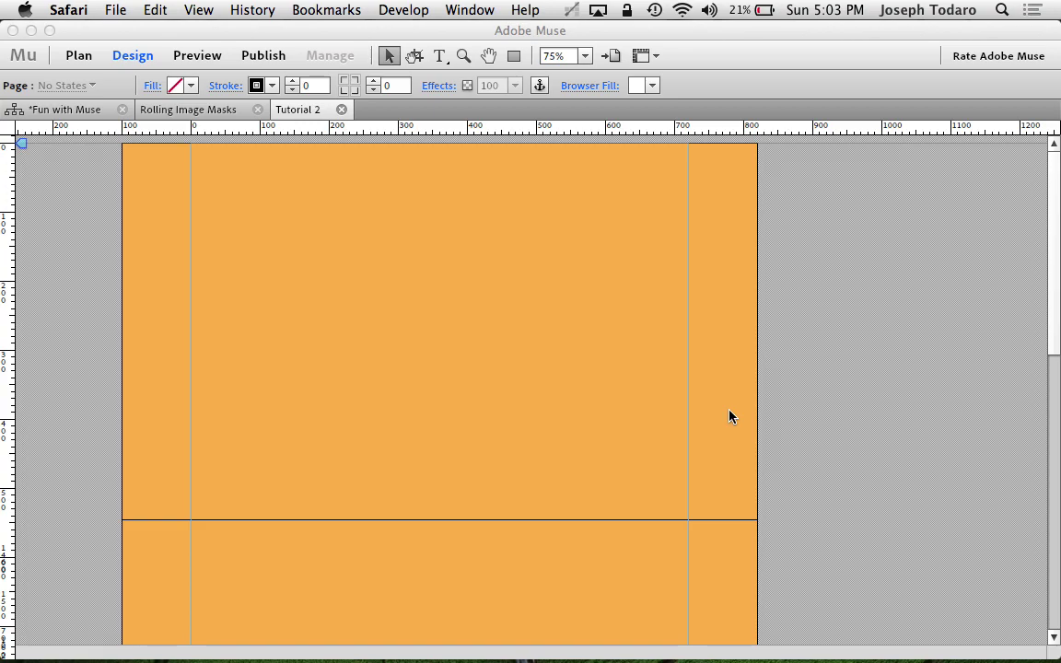
key("super+minus")
key("super+minus")
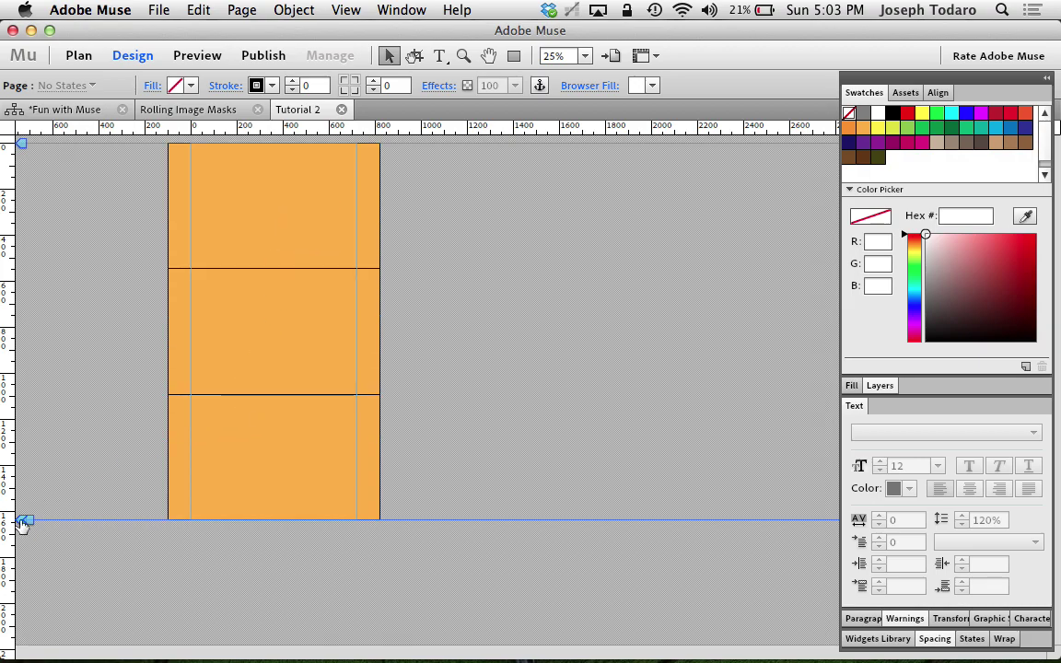
left_click_drag(25, 520, 16, 616)
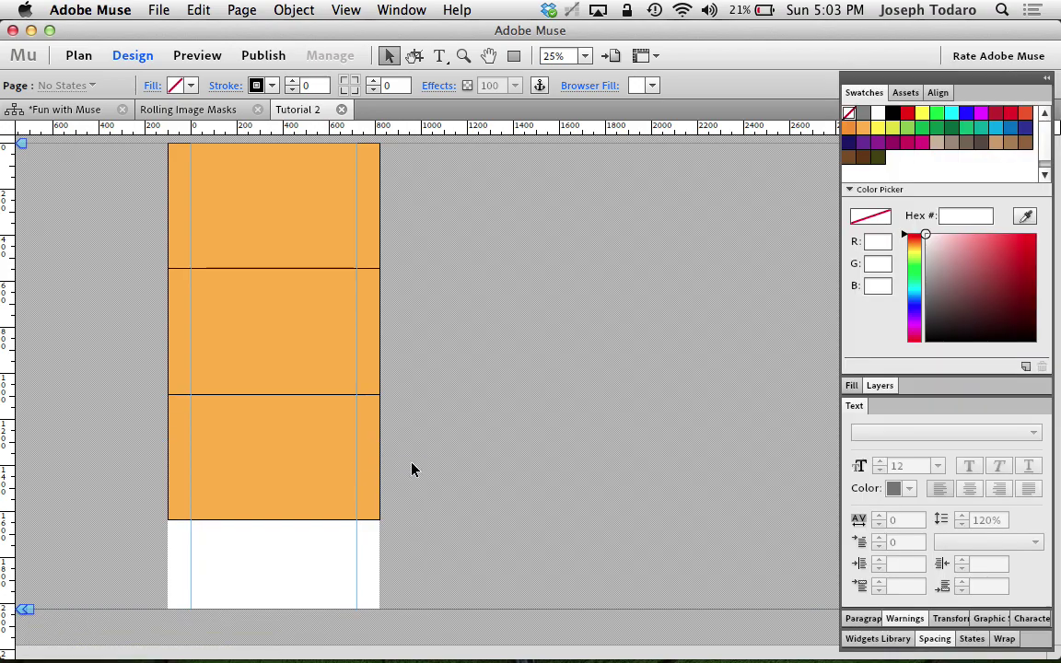
key("super+equal")
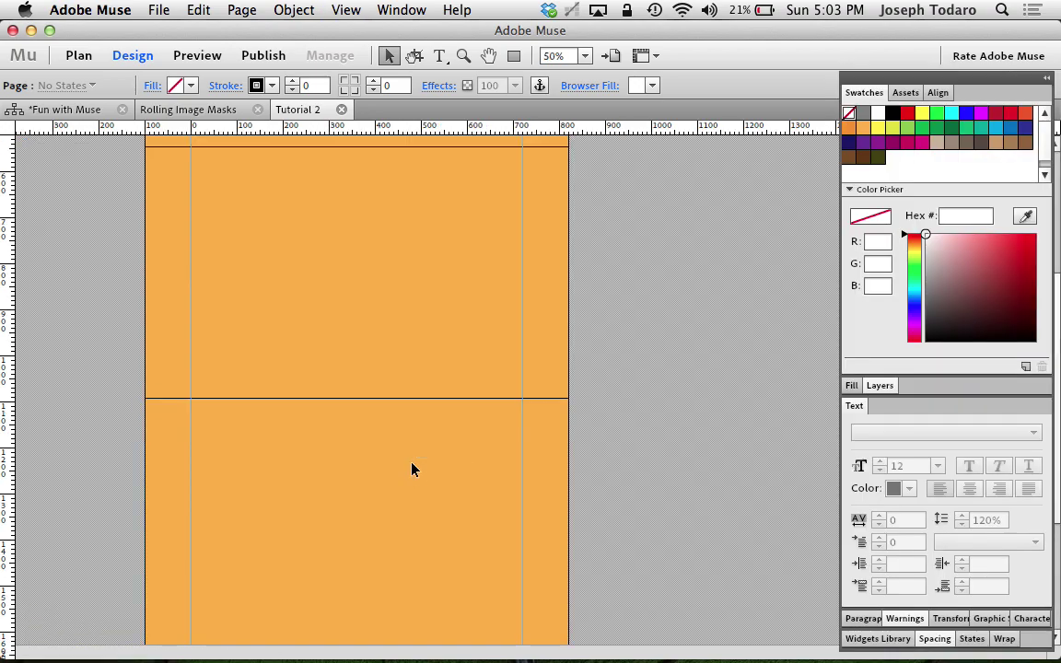
Step: Fill the upper orange box with the first beach photo from the beach photos folder
left_click(372, 232)
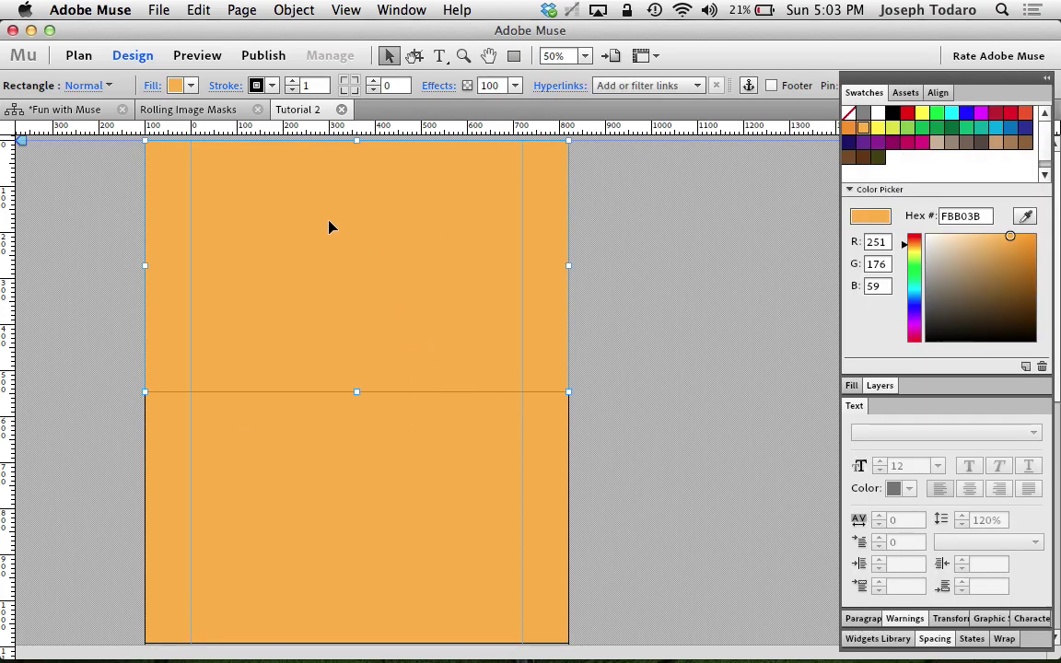
left_click(152, 86)
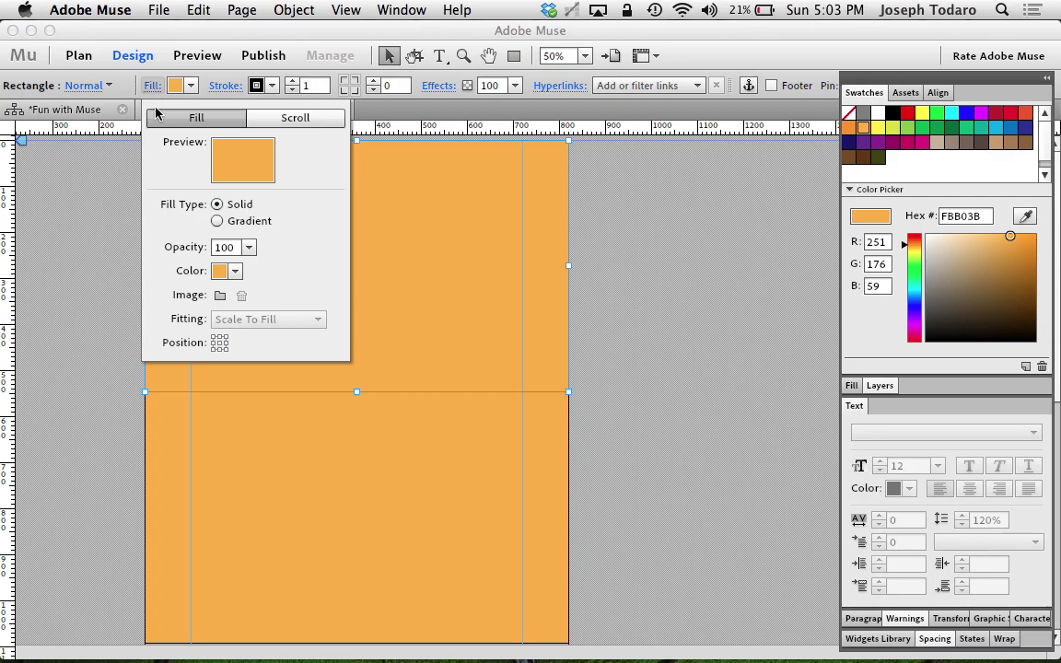
left_click(220, 296)
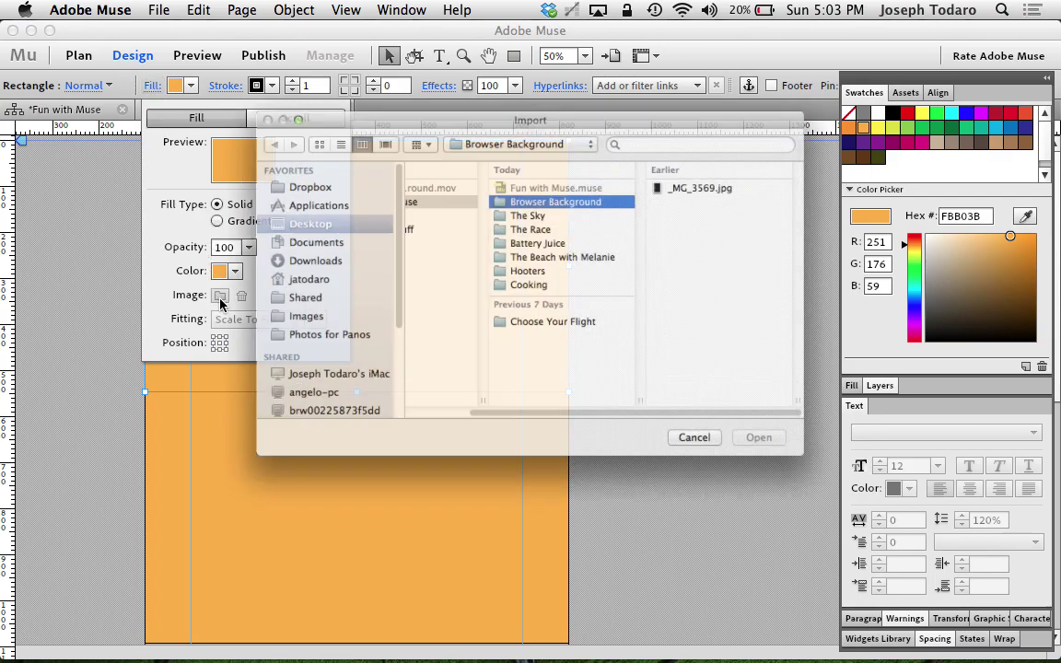
left_click(582, 251)
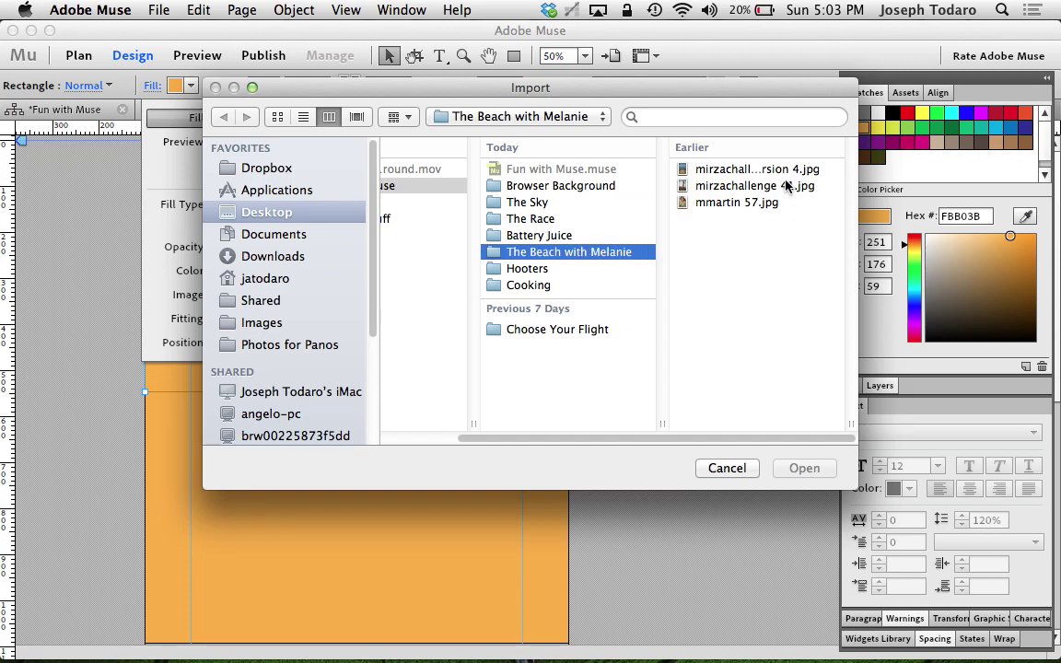
left_click(747, 170)
left_click(804, 468)
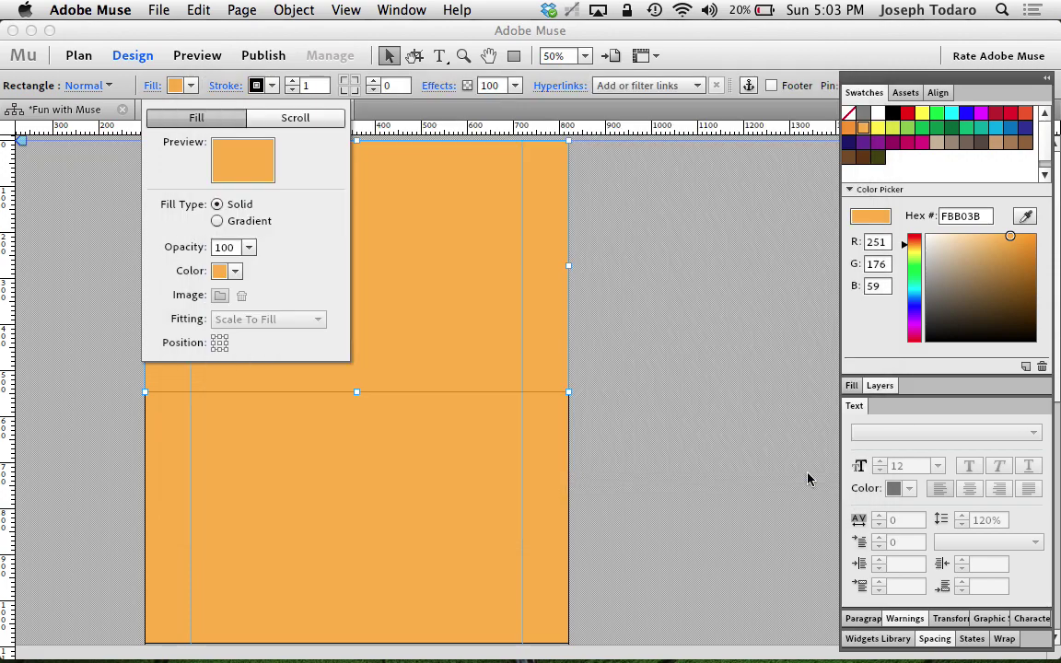
left_click(385, 447)
Step: Fill the next orange box with the second beach photo
left_click(384, 447)
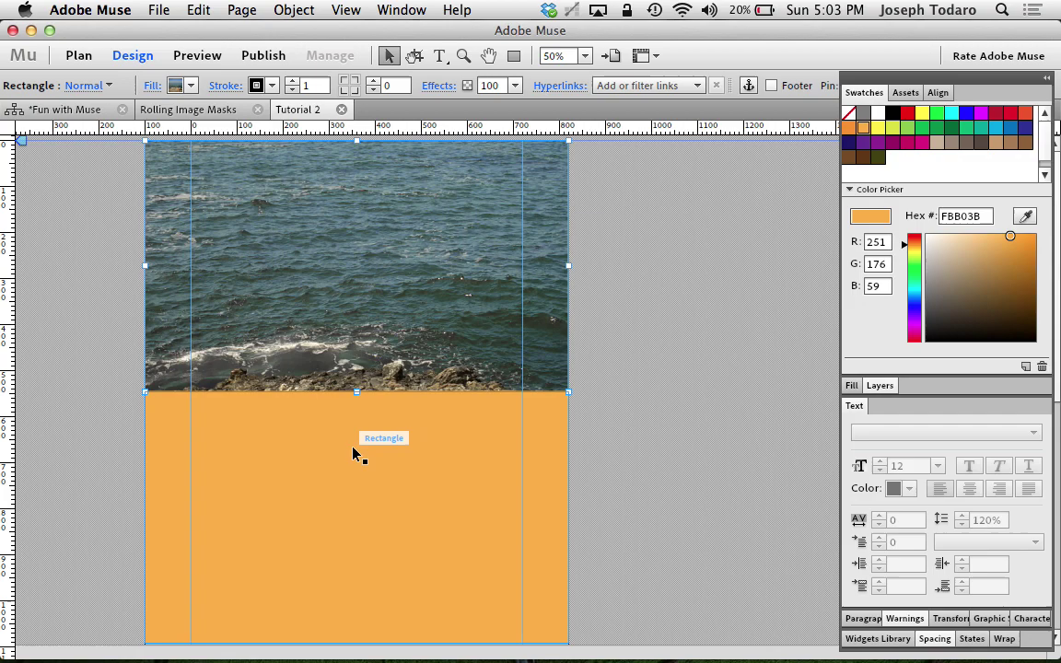
left_click(157, 85)
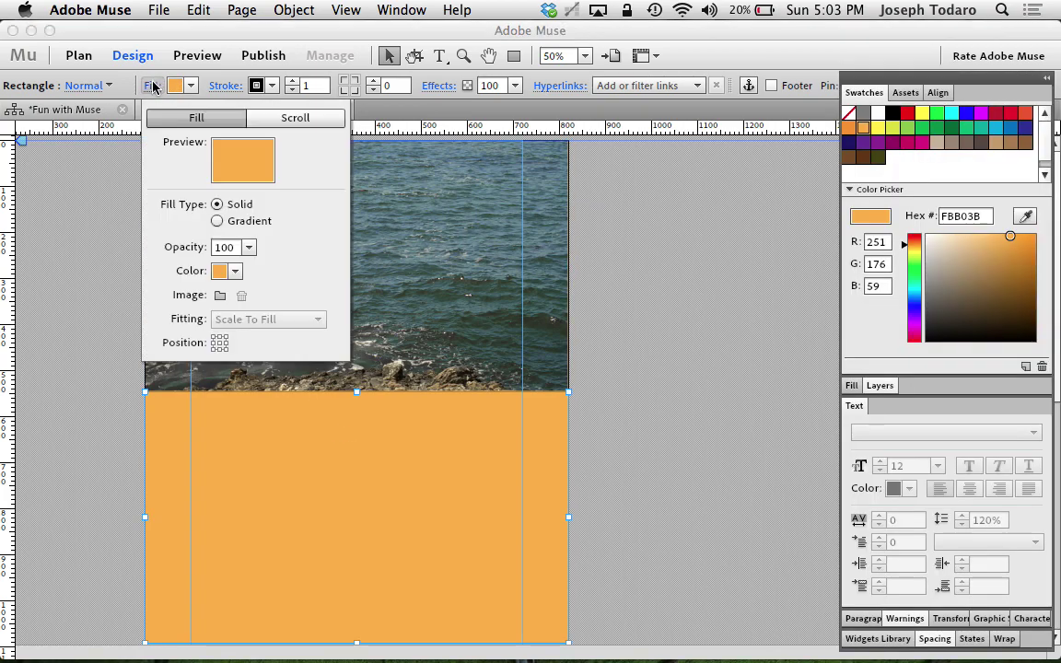
left_click(217, 296)
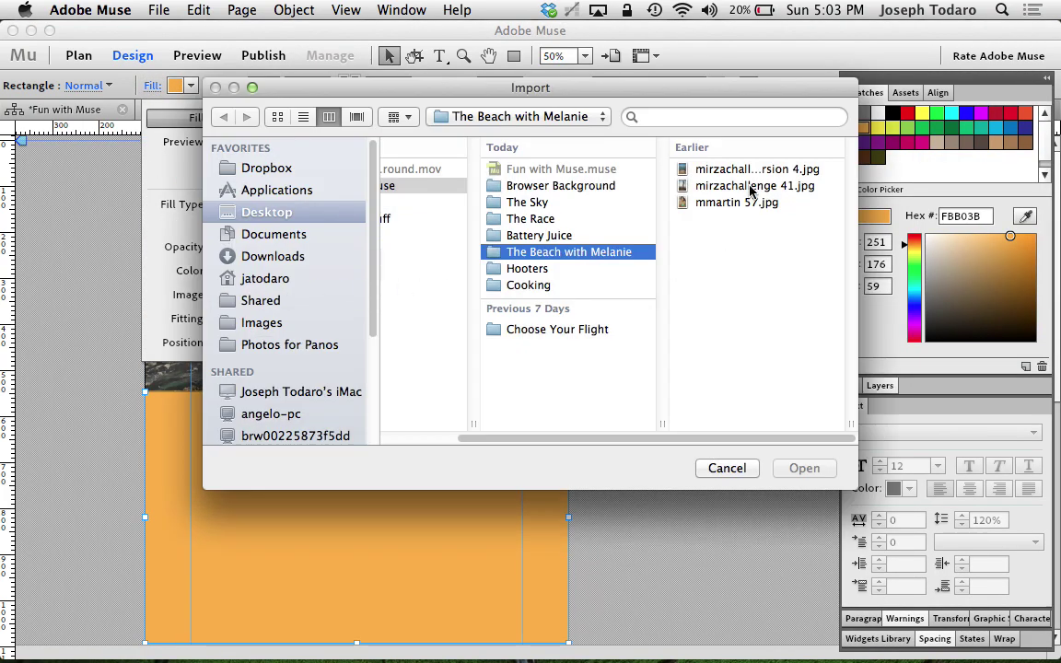
left_click(708, 185)
left_click(803, 468)
Step: Give the remaining face box the third beach photo as a tiled image fill
scroll(570, 409, "down", 5)
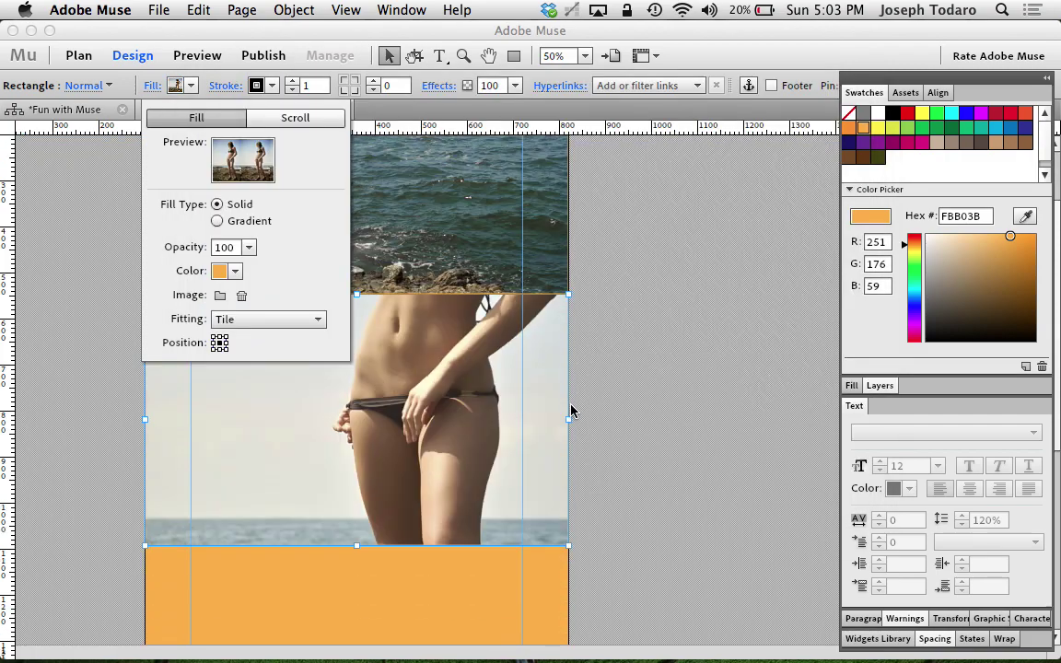
left_click(285, 419)
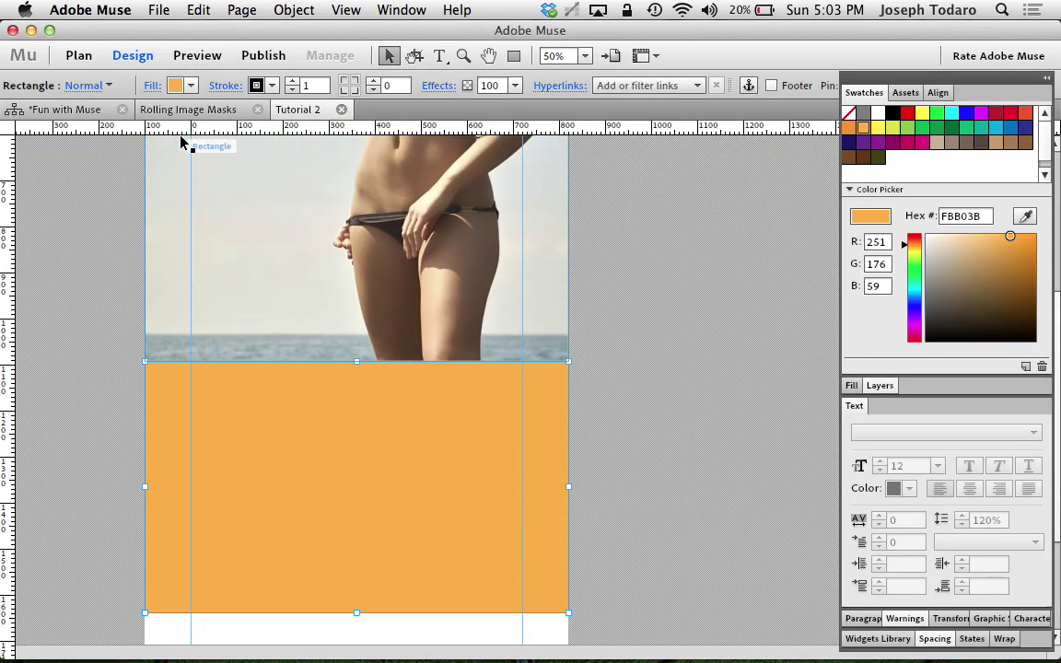
left_click(155, 85)
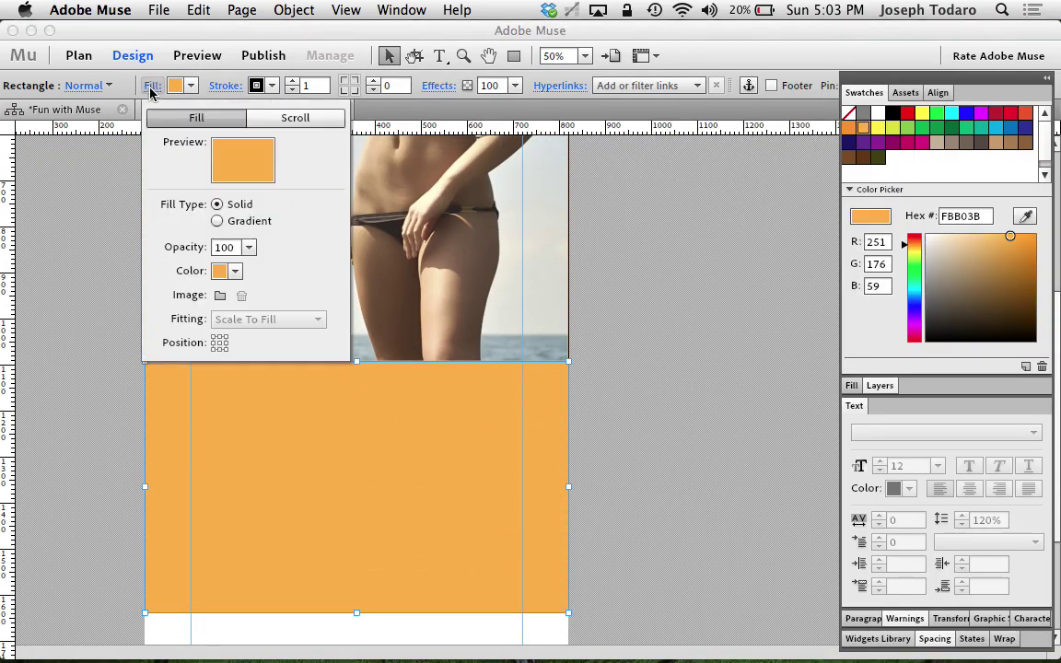
left_click(219, 294)
left_click(695, 207)
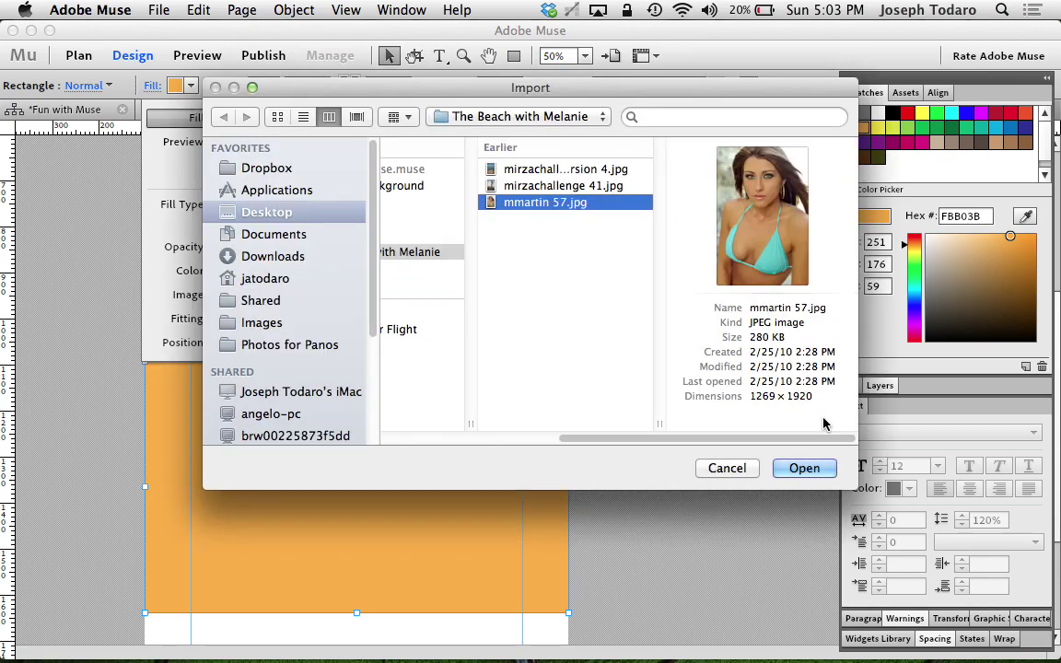
left_click(807, 468)
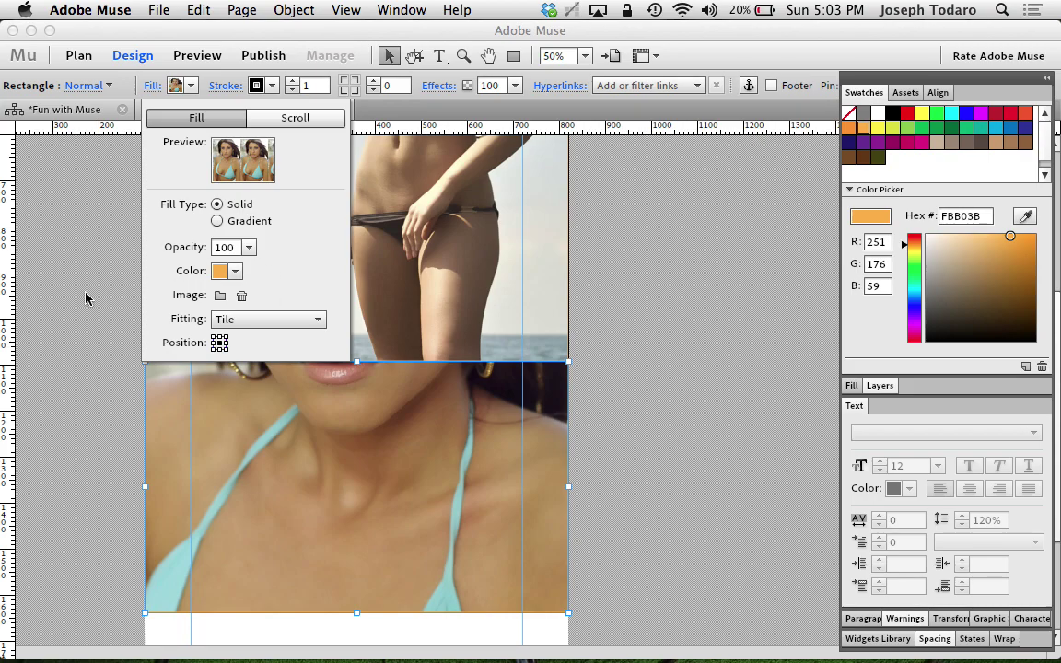
scroll(440, 403, "up", 10)
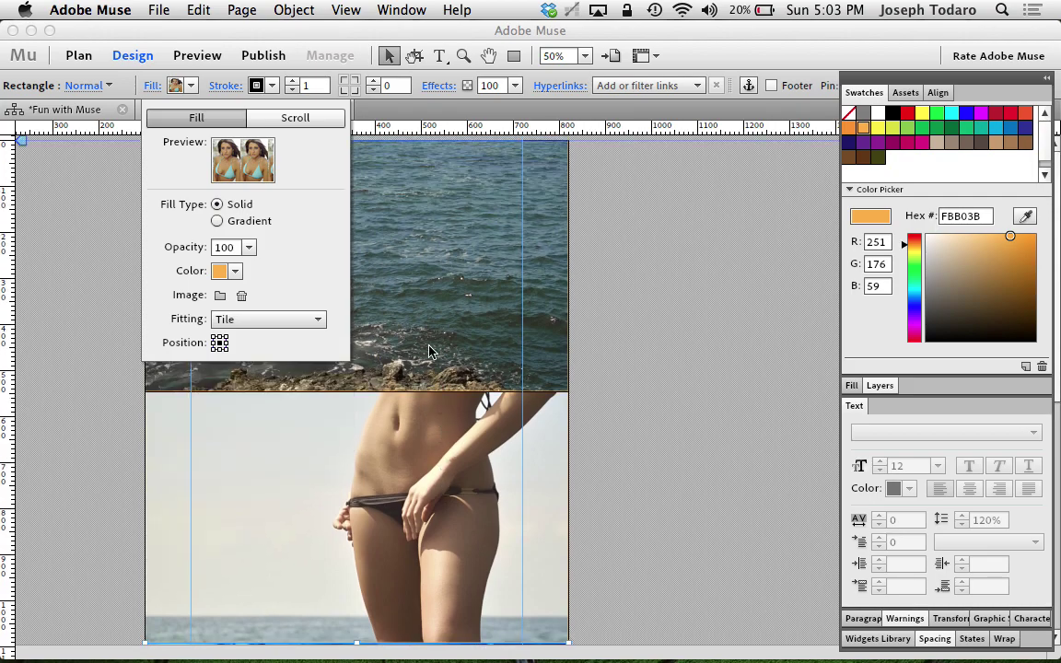
left_click(372, 194)
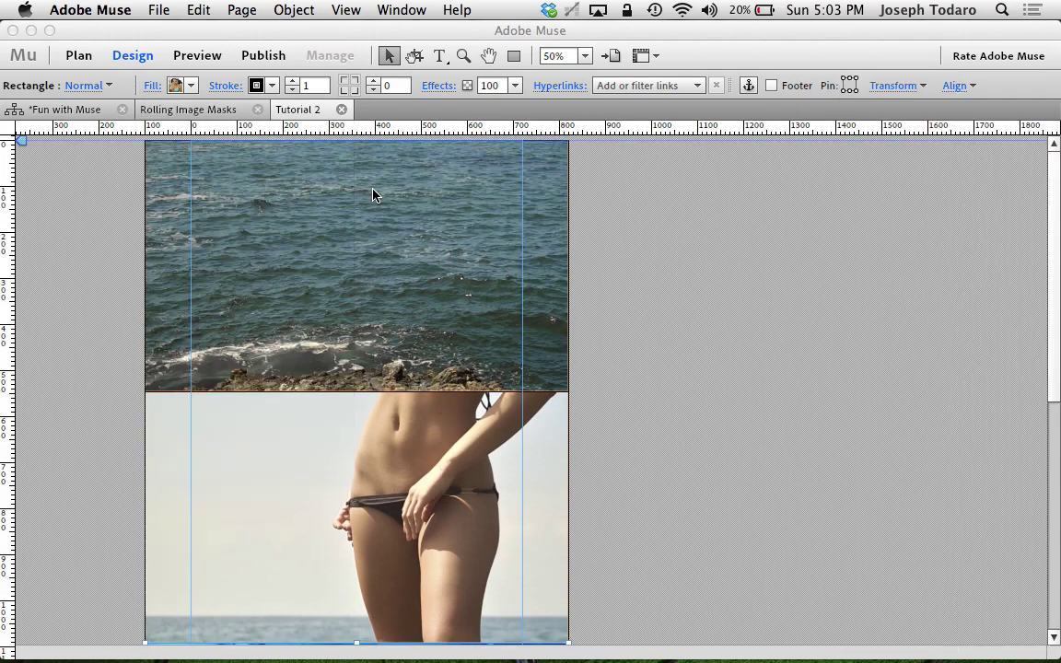
left_click(372, 194)
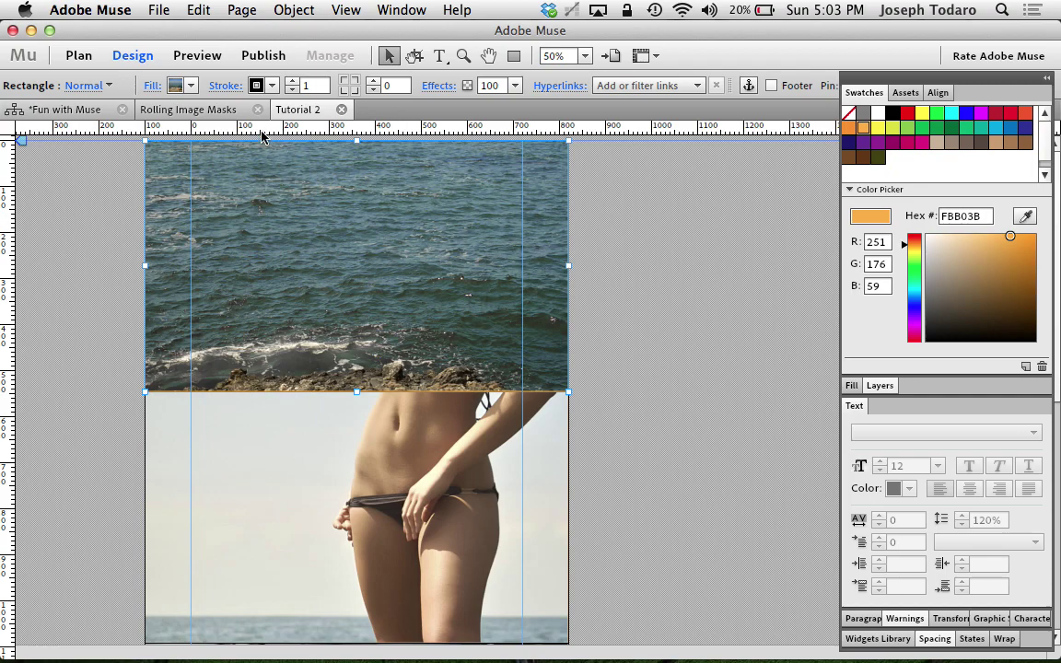
Step: Enable Scroll Motion with 0 and 0 for the sea box's image fill
left_click(151, 86)
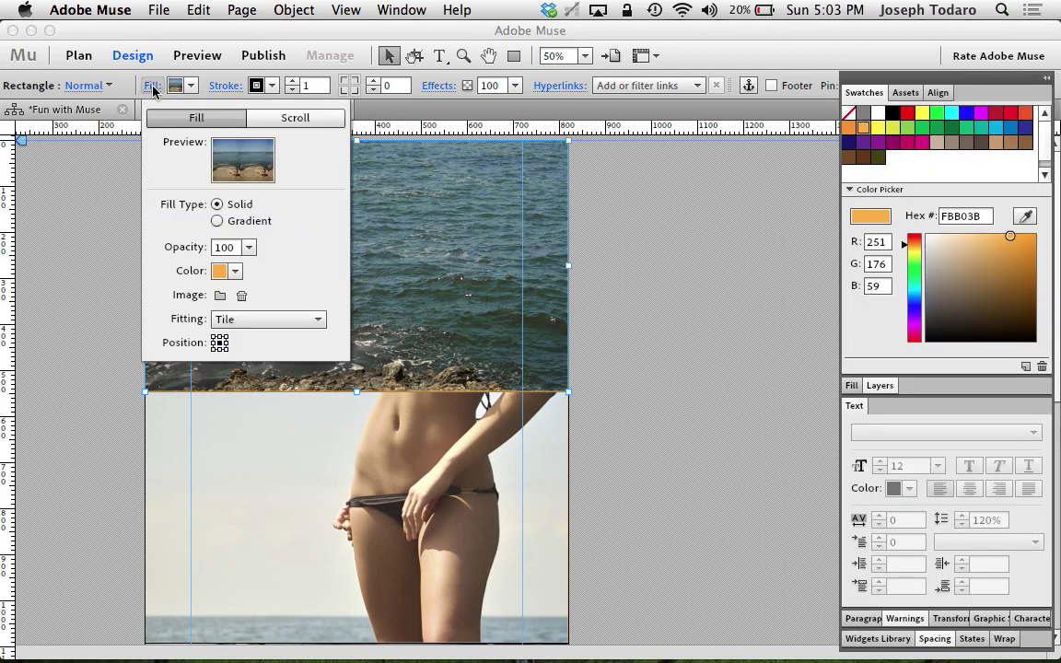
left_click(297, 119)
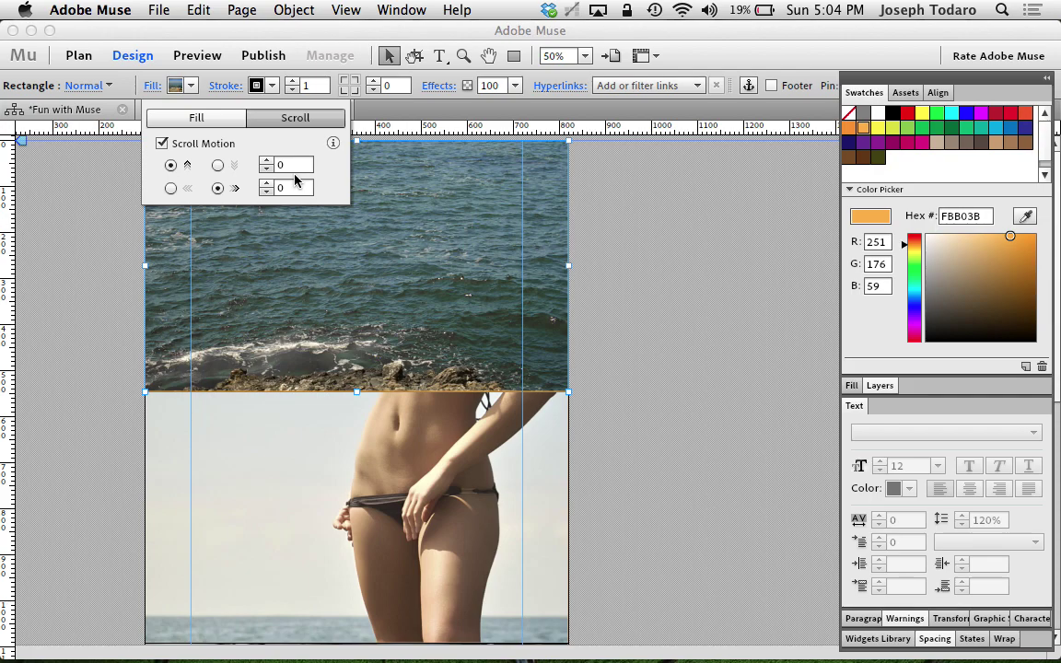
left_click(270, 522)
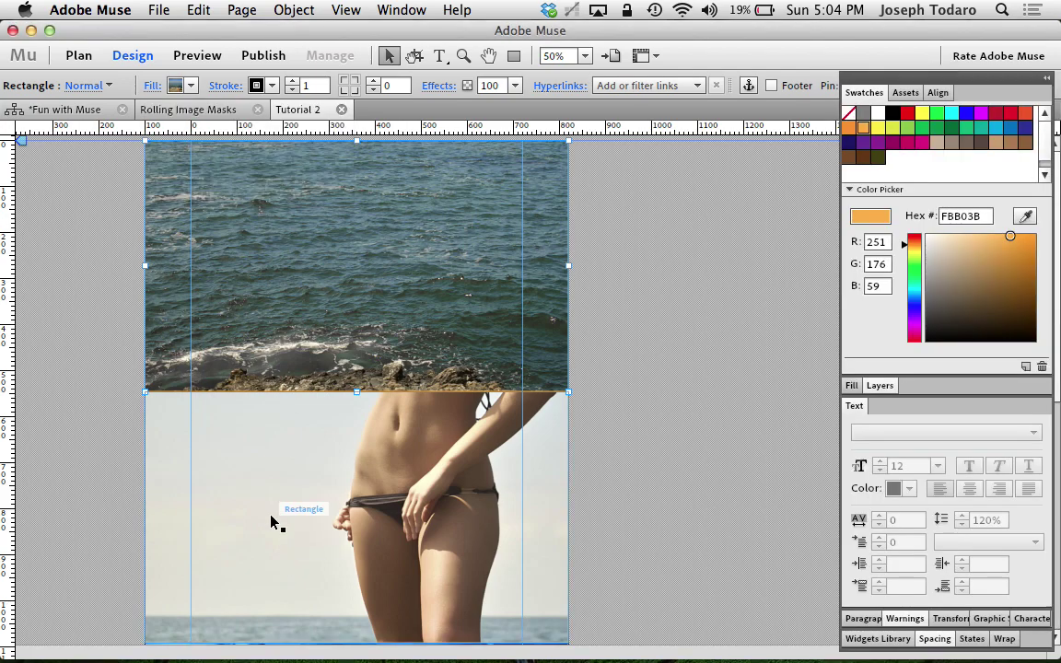
Step: Apply the same 0/0 fill scroll motion to the bikini box
scroll(271, 520, "down", 5)
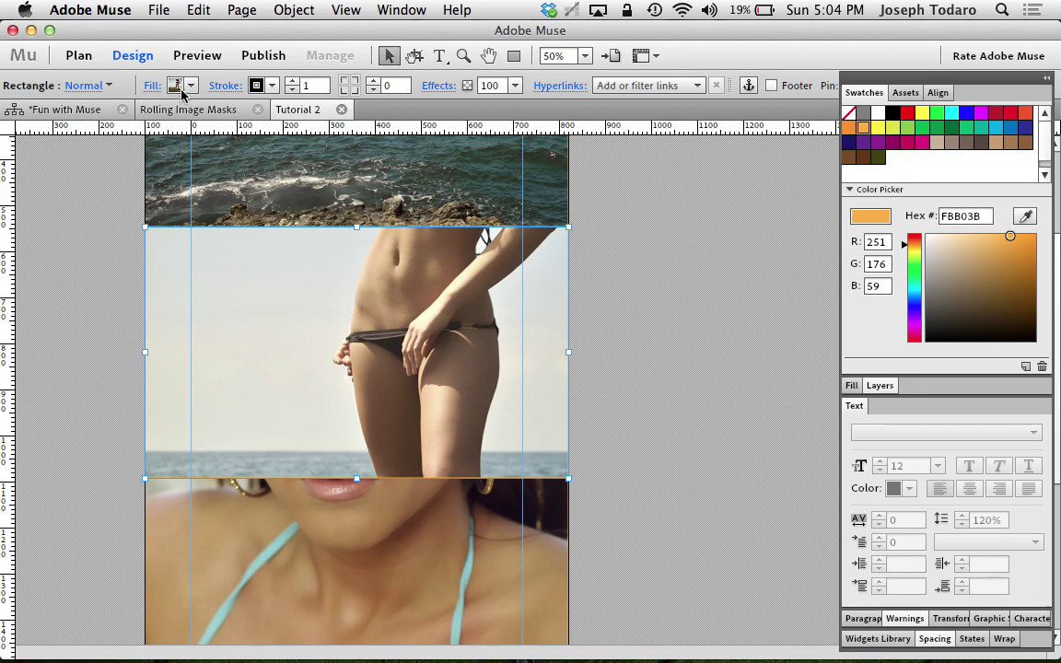
left_click(176, 86)
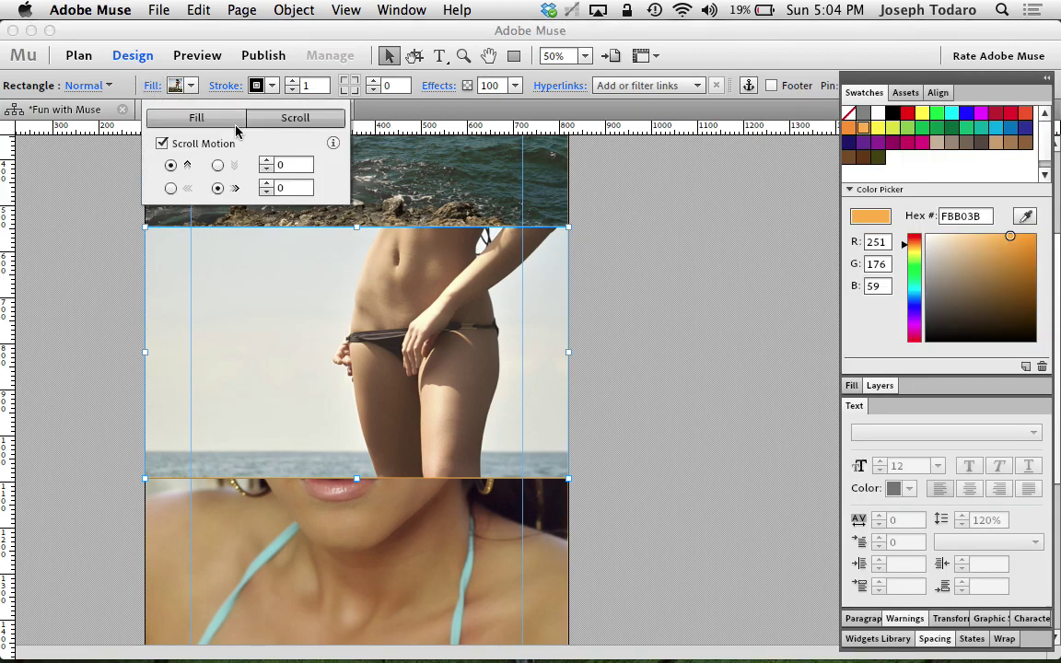
left_click(307, 511)
left_click(154, 86)
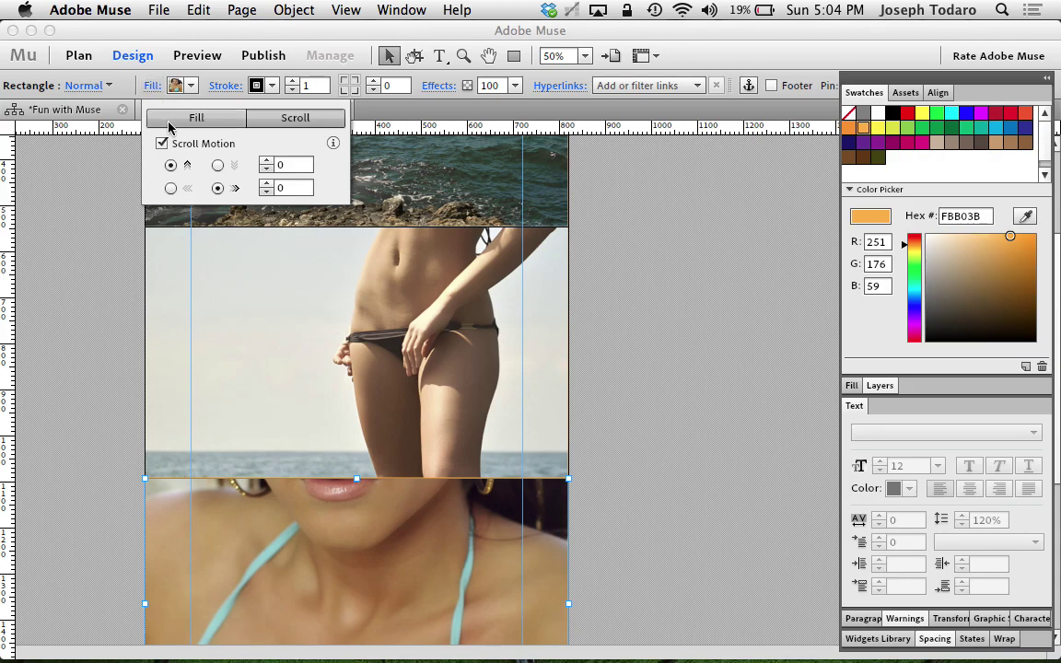
Step: Keep the face box's photo fitting on Tile and set its position to the centre cell
left_click(170, 124)
left_click(299, 122)
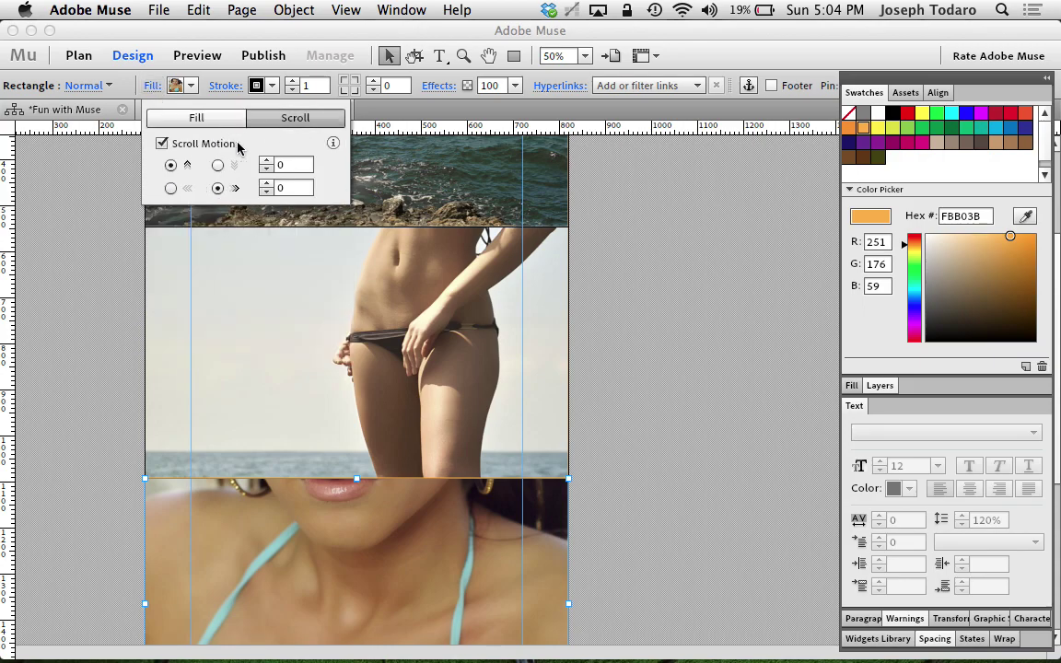
left_click(213, 125)
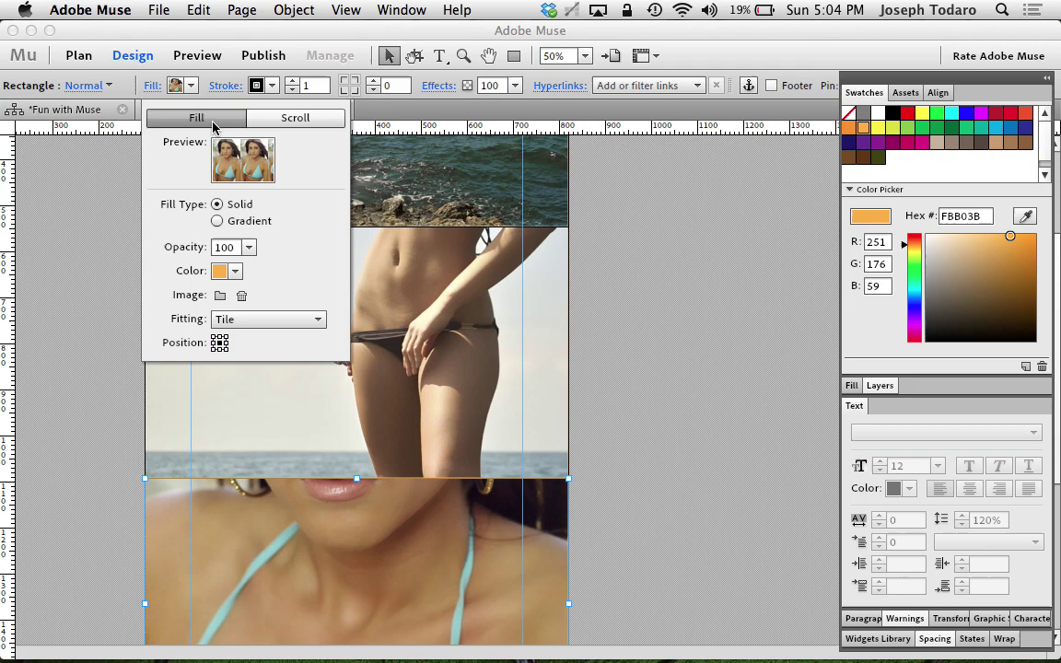
left_click(261, 323)
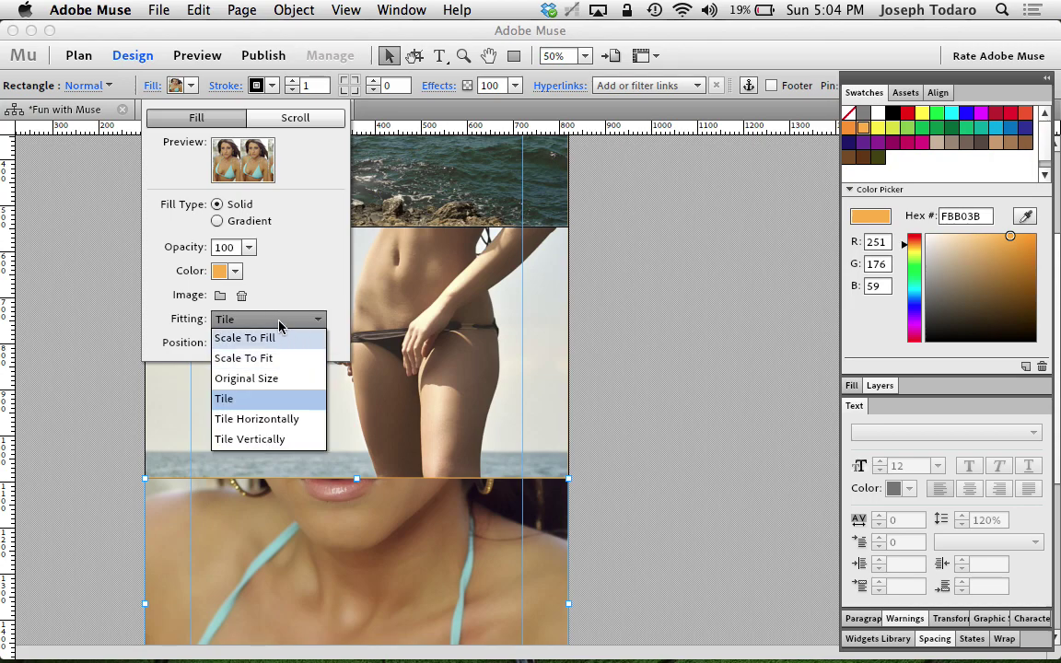
left_click(278, 323)
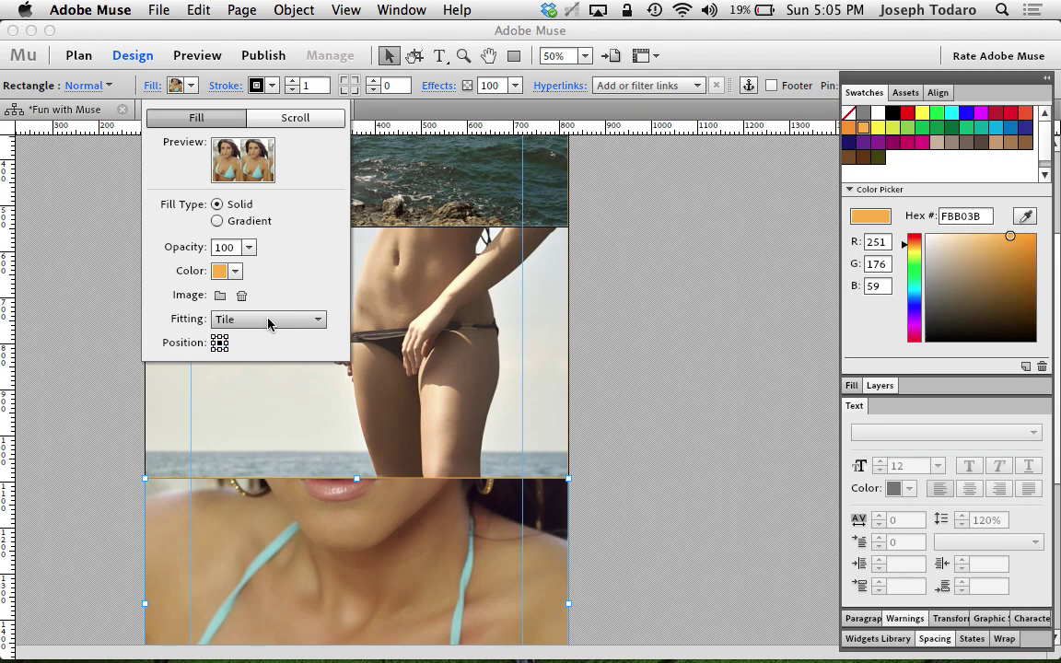
left_click(220, 343)
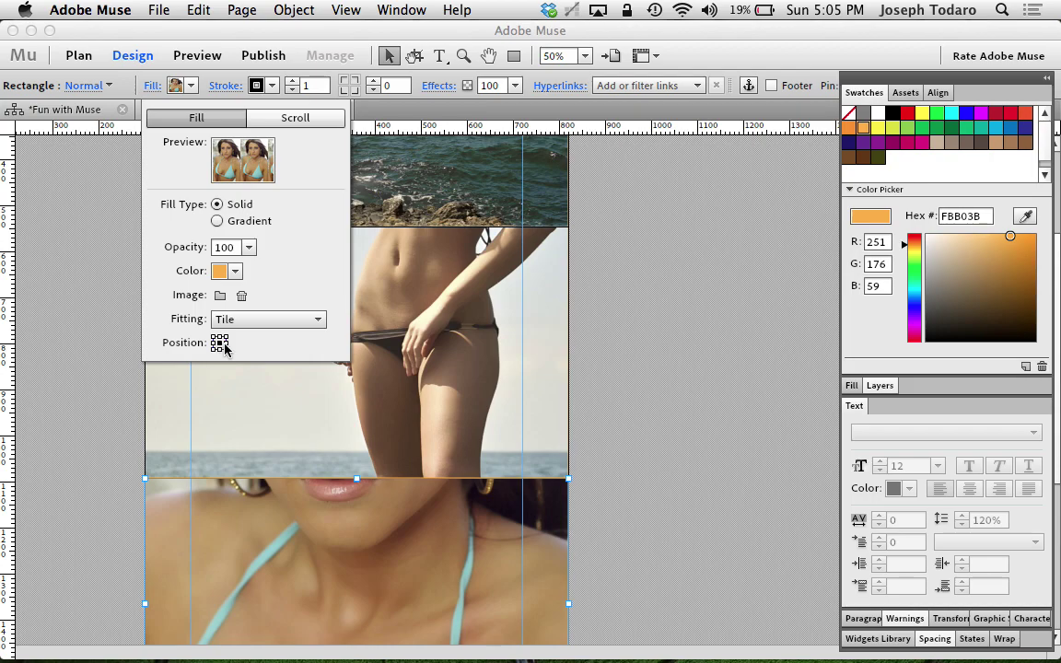
Step: Set the stroke weight of the stacked image boxes to 0 to remove their outlines
left_click(153, 92)
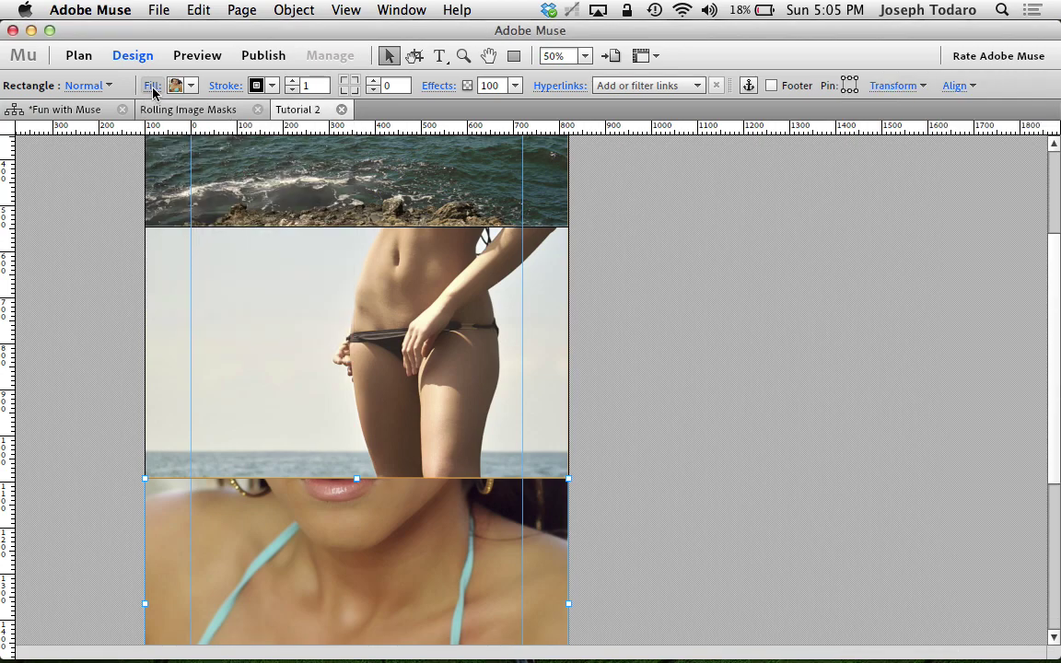
left_click(599, 262)
scroll(599, 262, "up", 2)
left_click(382, 147)
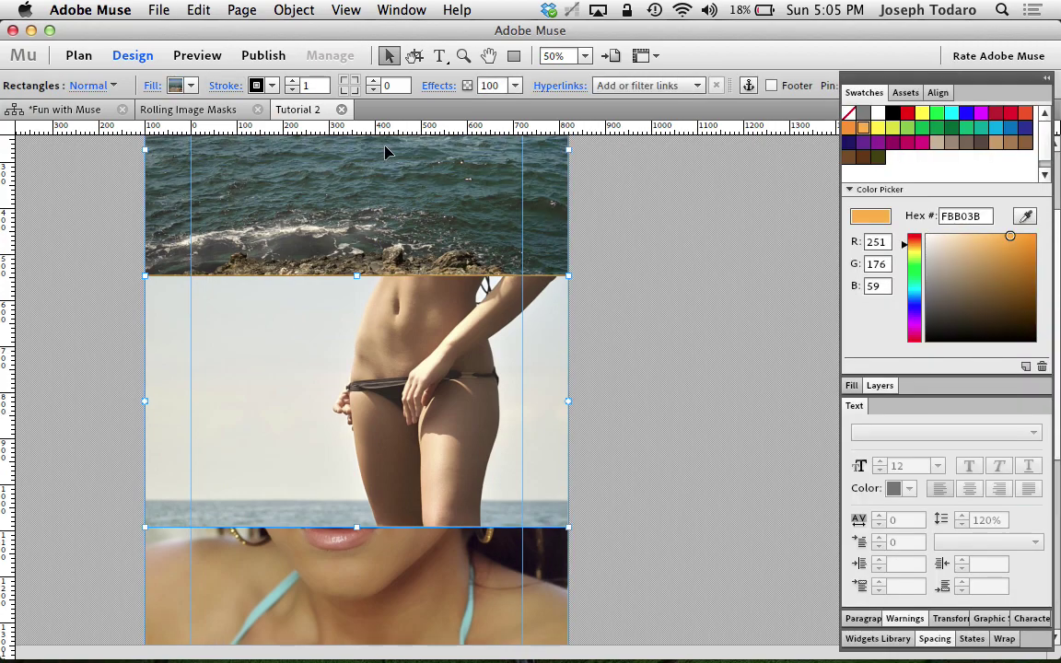
left_click(292, 90)
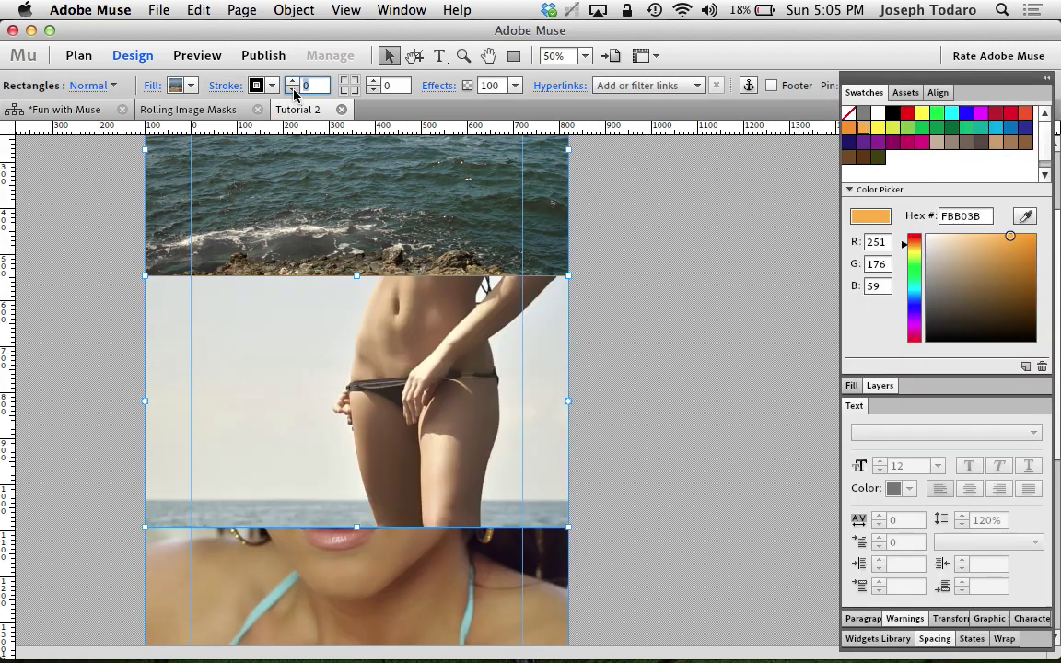
left_click(611, 246)
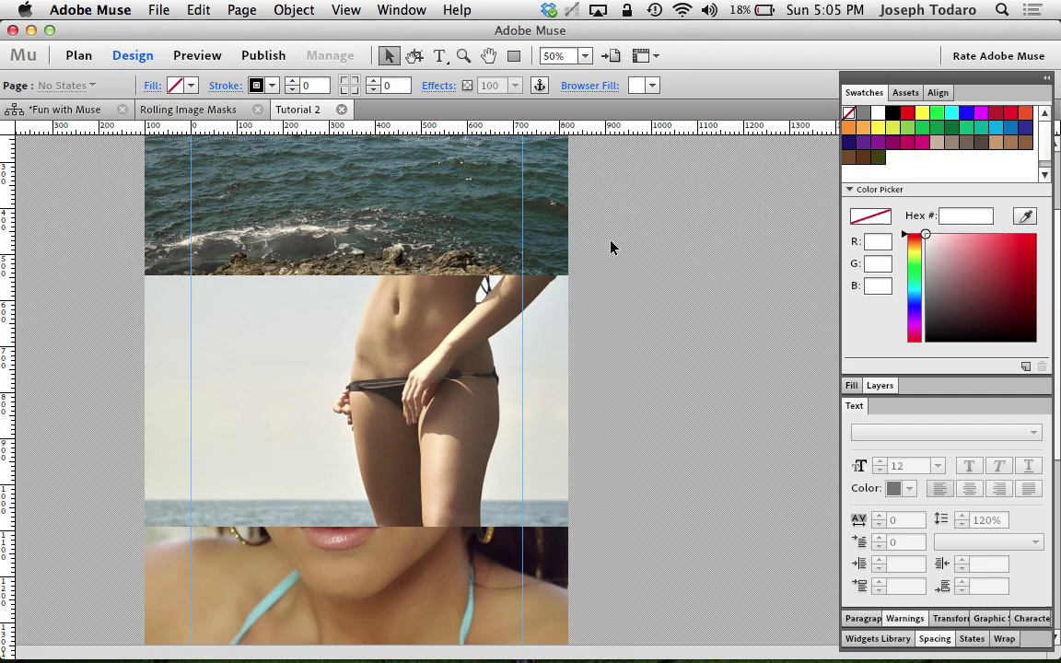
key("super+shift+e")
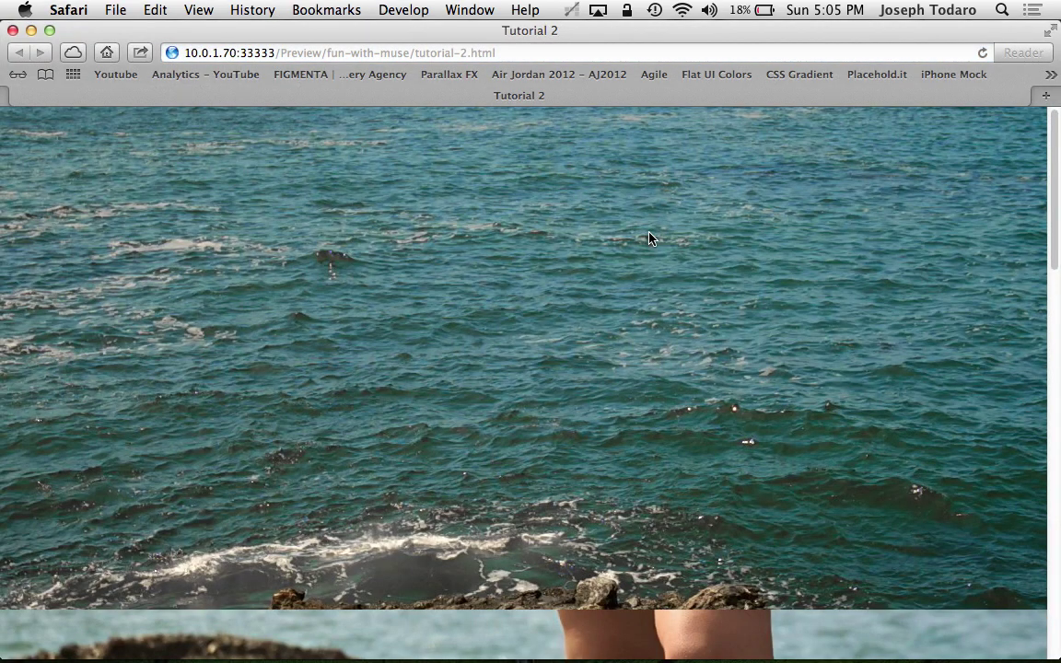
scroll(649, 238, "down", 10)
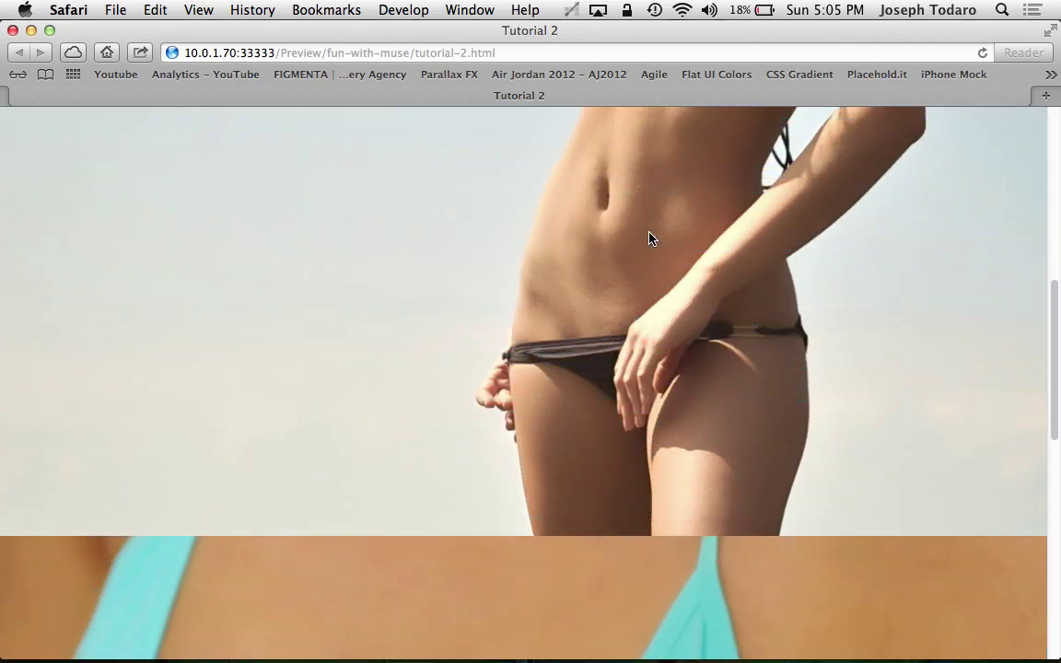
scroll(649, 238, "down", 8)
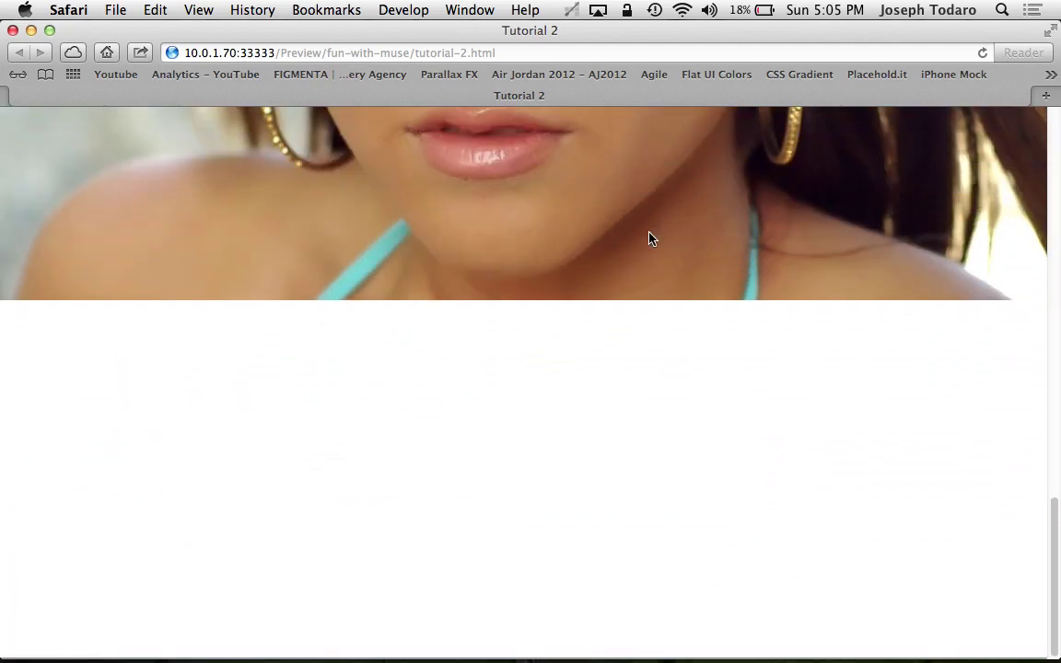
scroll(649, 238, "up", 10)
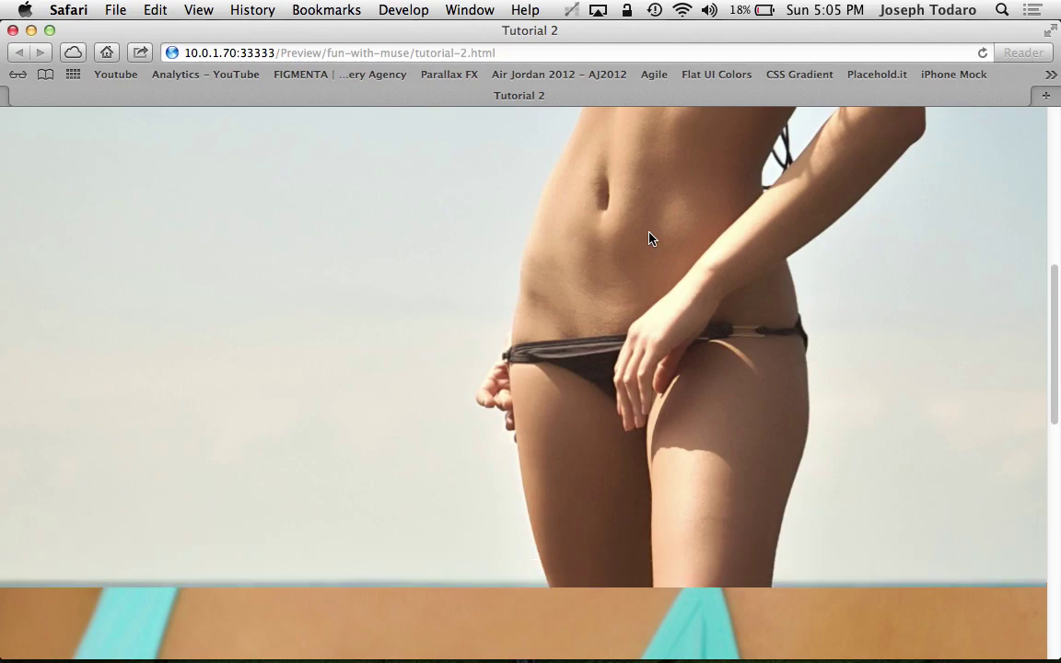
scroll(649, 238, "up", 5)
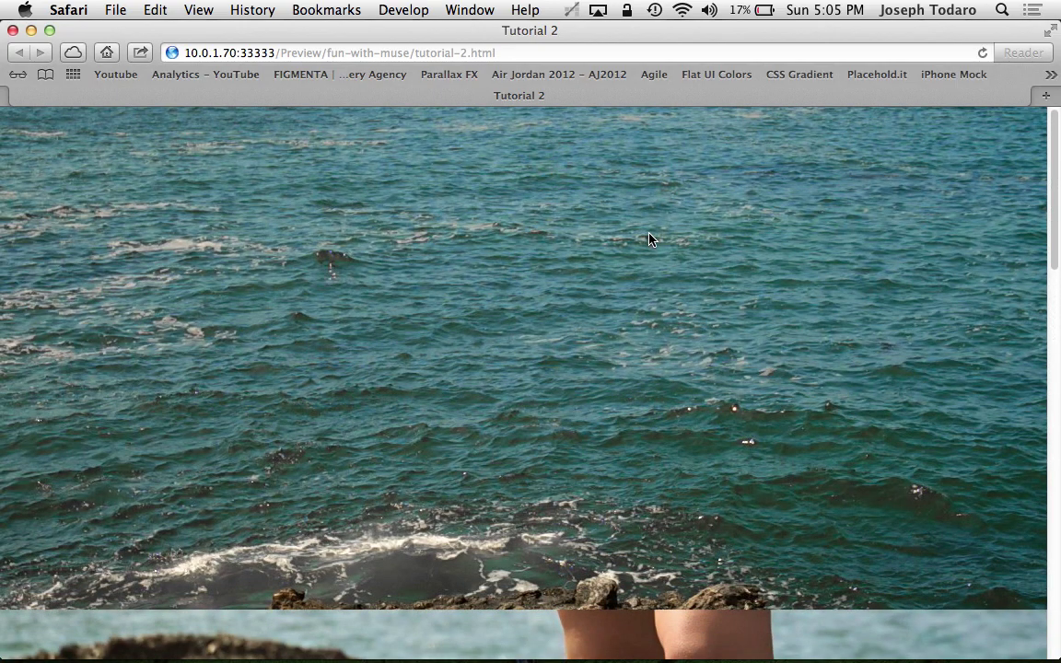